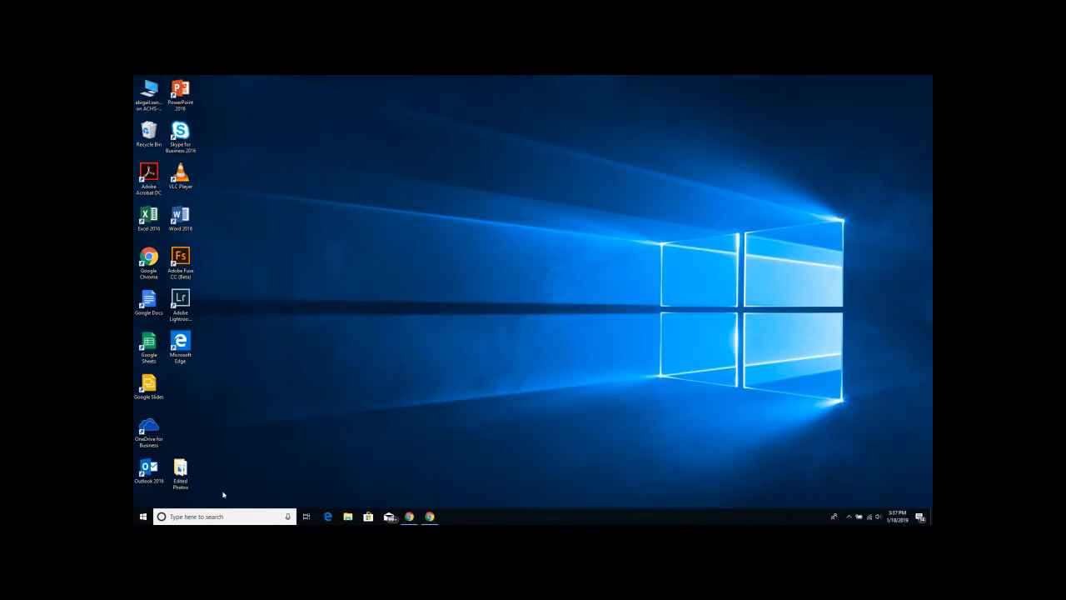
- Launch Adobe InDesign CC 2018 by searching 'inde' from the Windows taskbar
{"action": "left_click", "coordinate": [182, 517]}
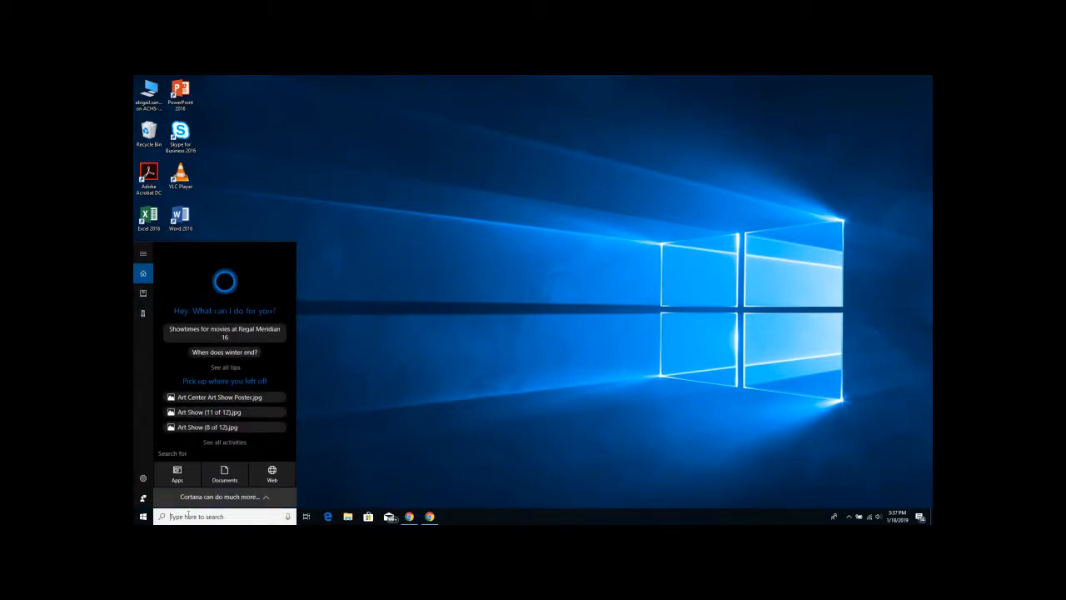
{"action": "type", "text": "inde"}
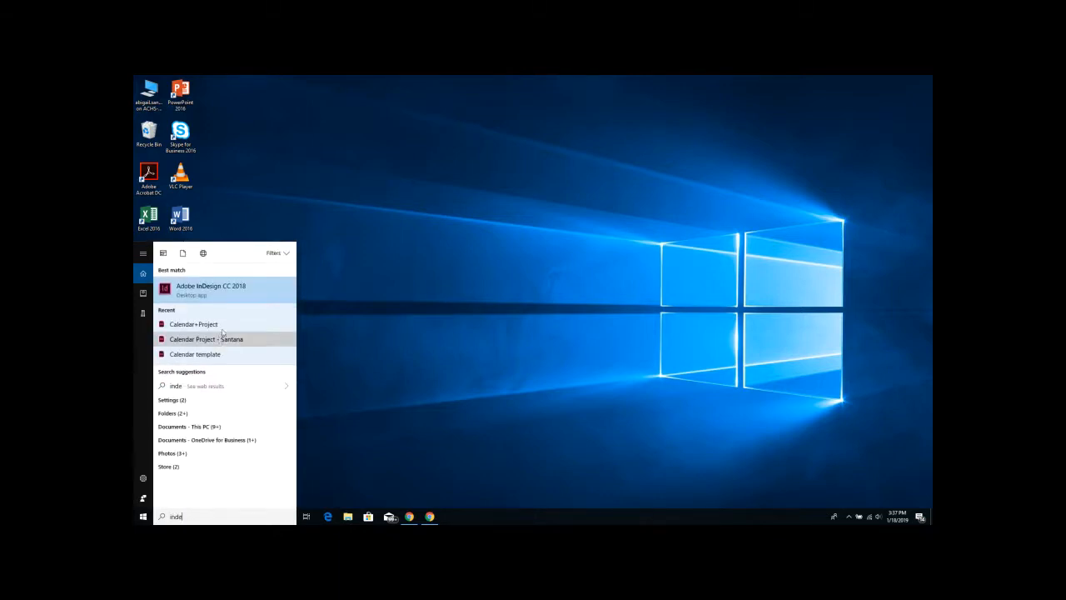
{"action": "left_click", "coordinate": [214, 289]}
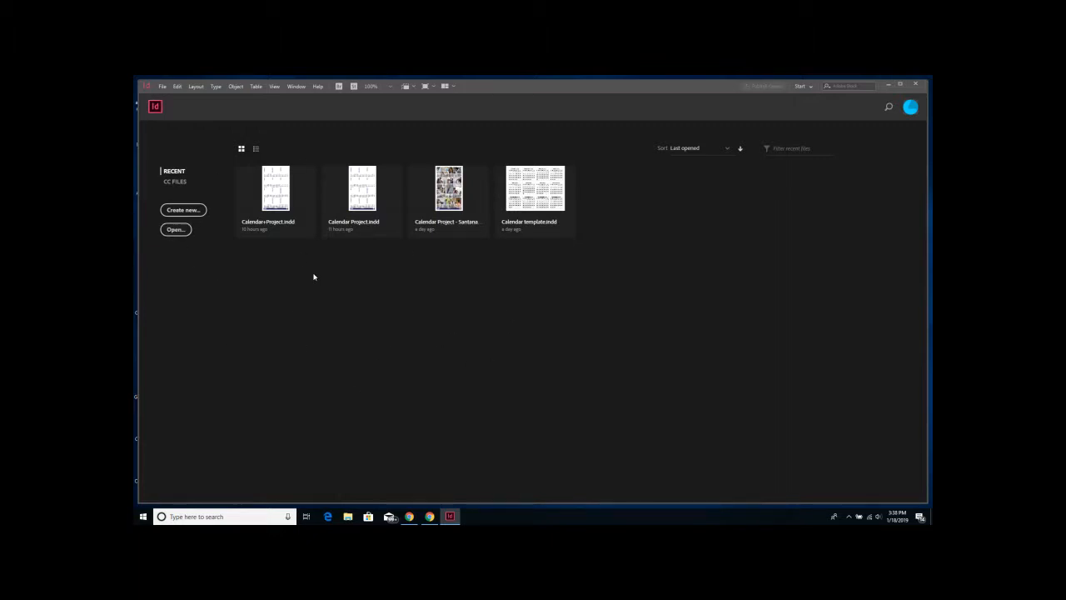
- Open Calendar+Project.indd from the Documents > InDesign folder
{"action": "left_click", "coordinate": [161, 86]}
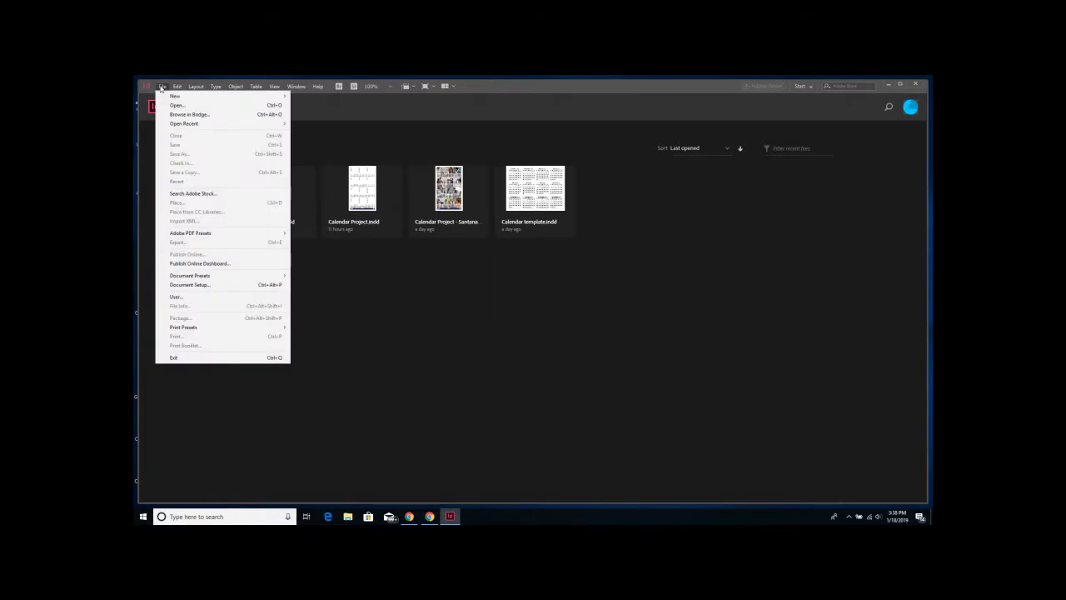
{"action": "left_click", "coordinate": [185, 108]}
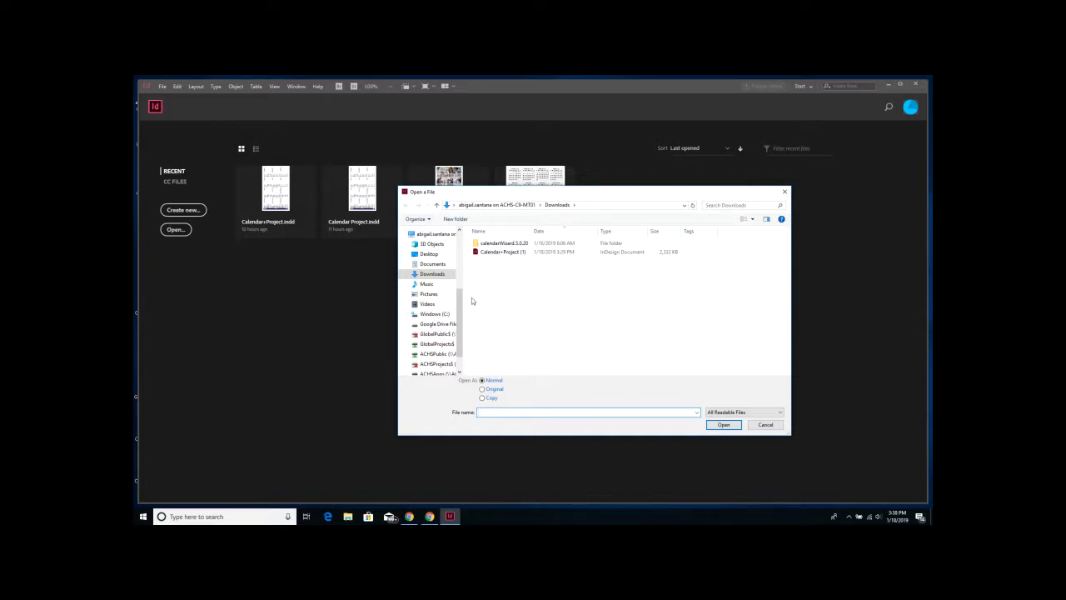
{"action": "left_click_drag", "start_coordinate": [458, 308], "coordinate": [458, 250]}
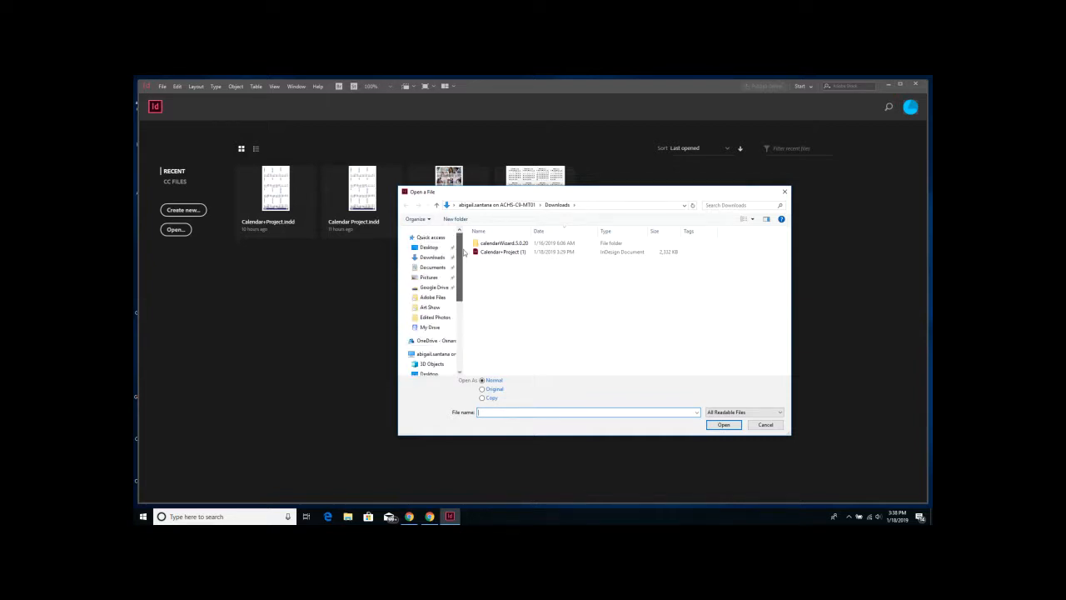
{"action": "left_click", "coordinate": [440, 267]}
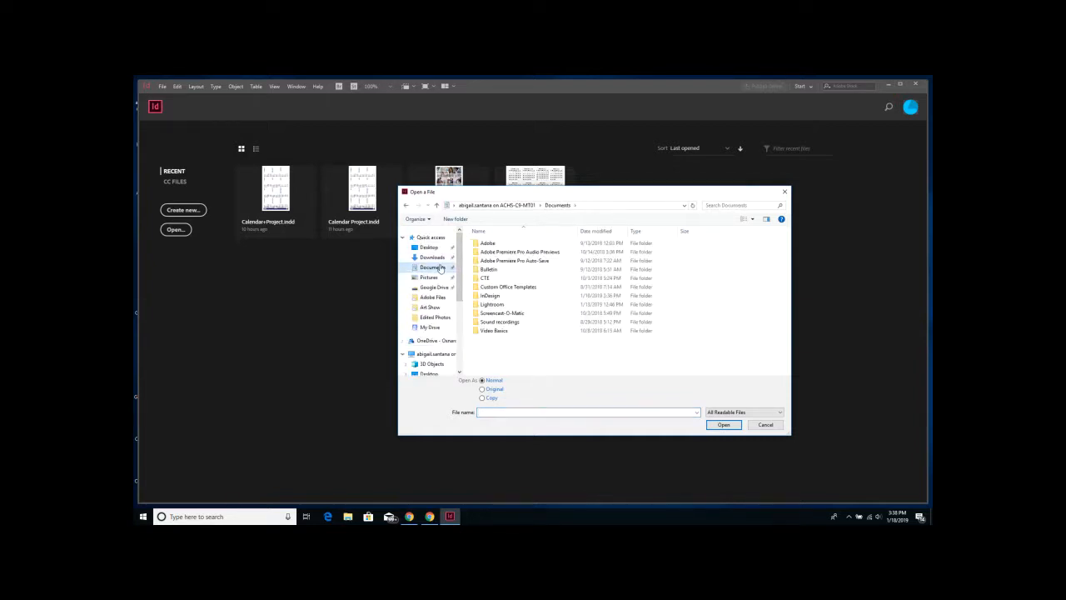
{"action": "double_click", "coordinate": [507, 297]}
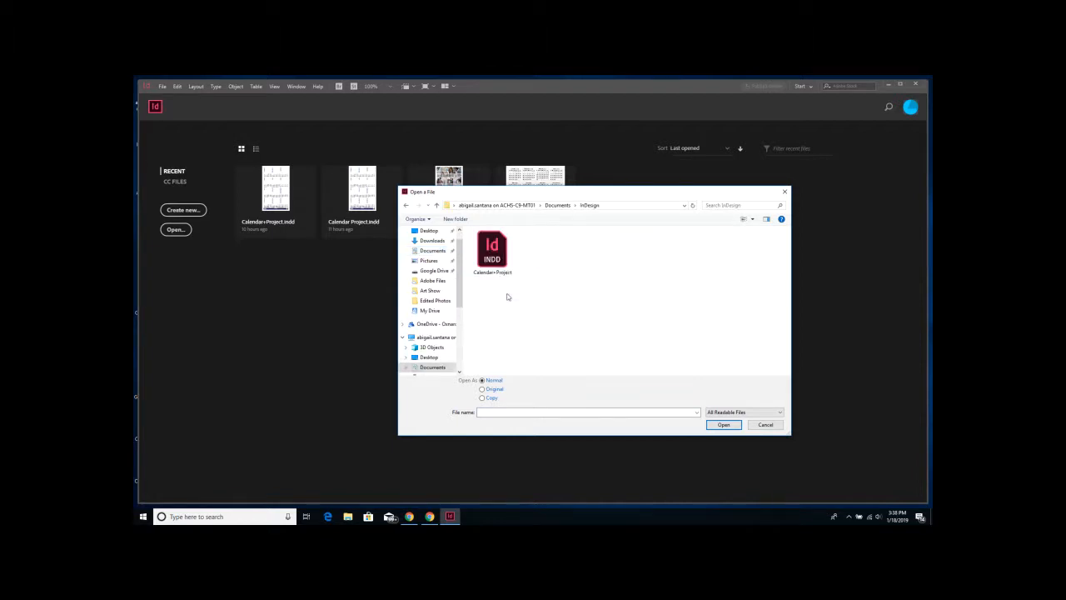
{"action": "double_click", "coordinate": [494, 252]}
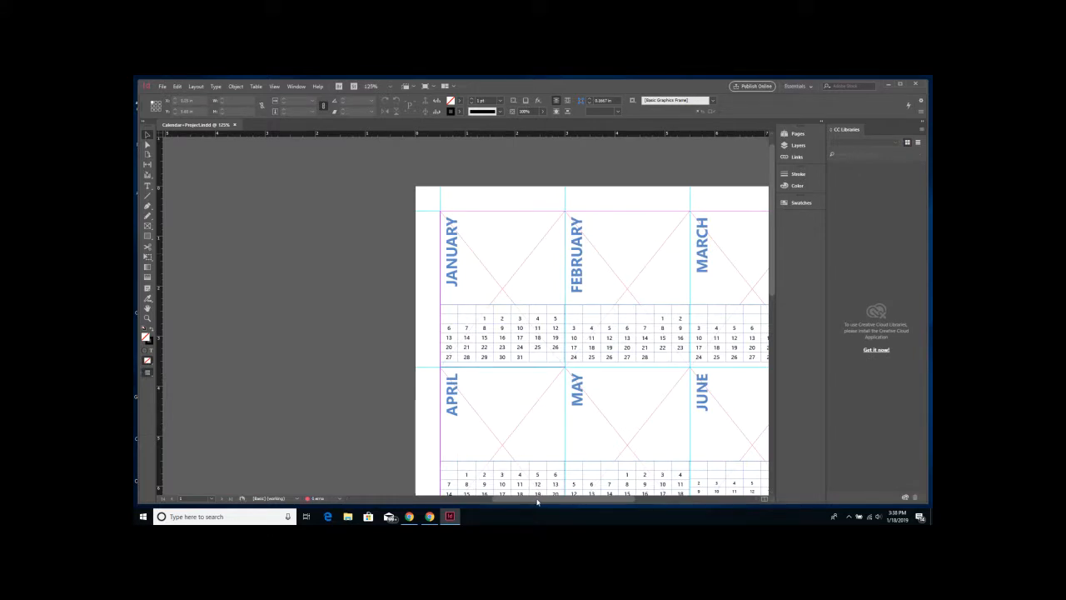
{"action": "left_click_drag", "start_coordinate": [537, 500], "coordinate": [566, 502]}
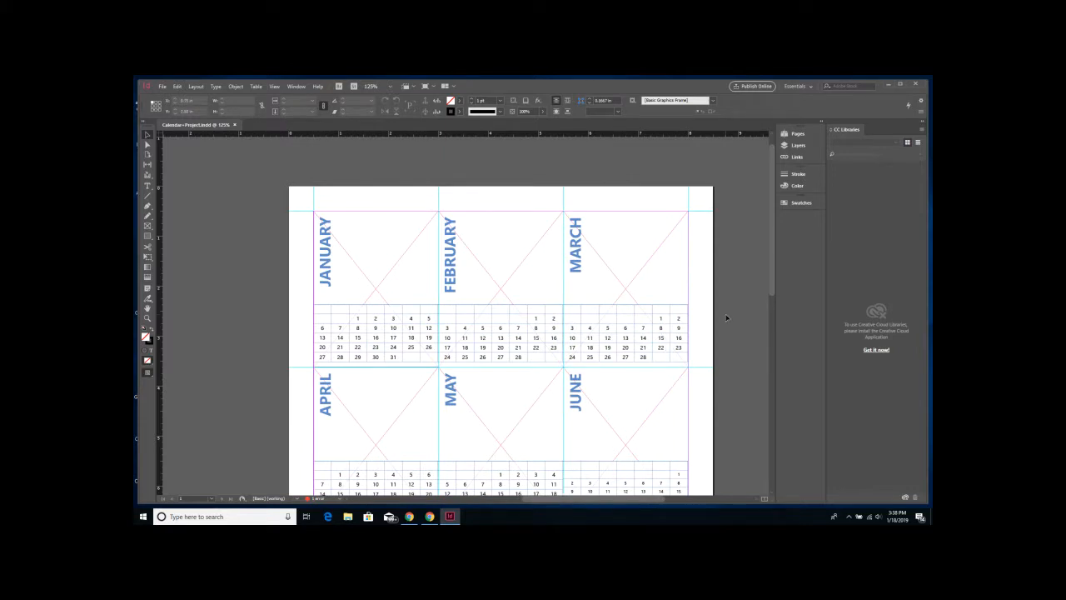
{"action": "scroll", "coordinate": [726, 317], "scroll_direction": "down", "scroll_amount": 3}
{"action": "scroll", "coordinate": [727, 317], "scroll_direction": "up", "scroll_amount": 2}
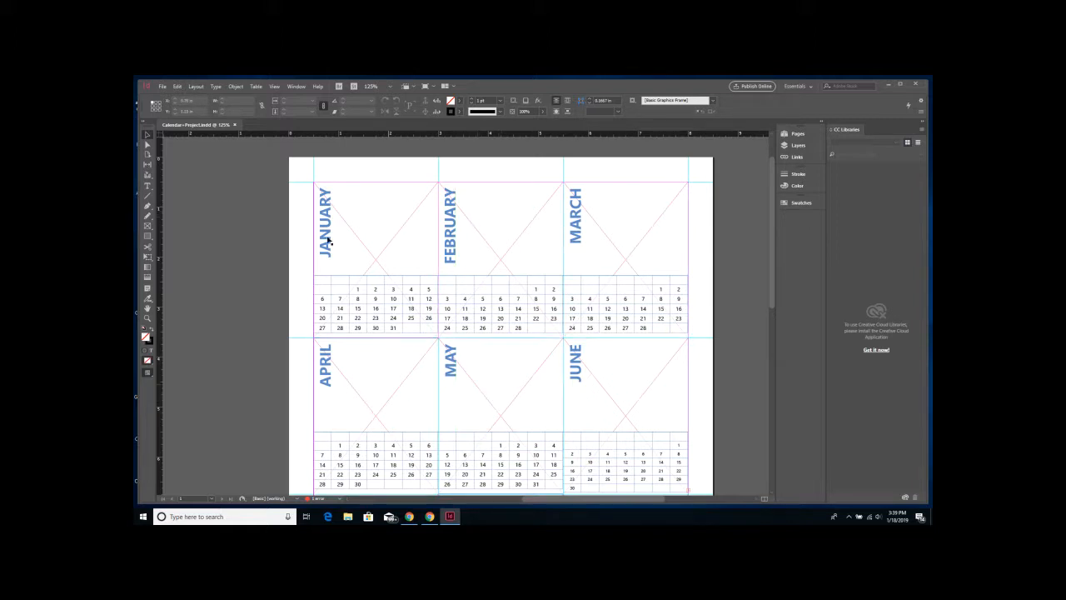
{"action": "scroll", "coordinate": [533, 364], "scroll_direction": "left", "scroll_amount": 2}
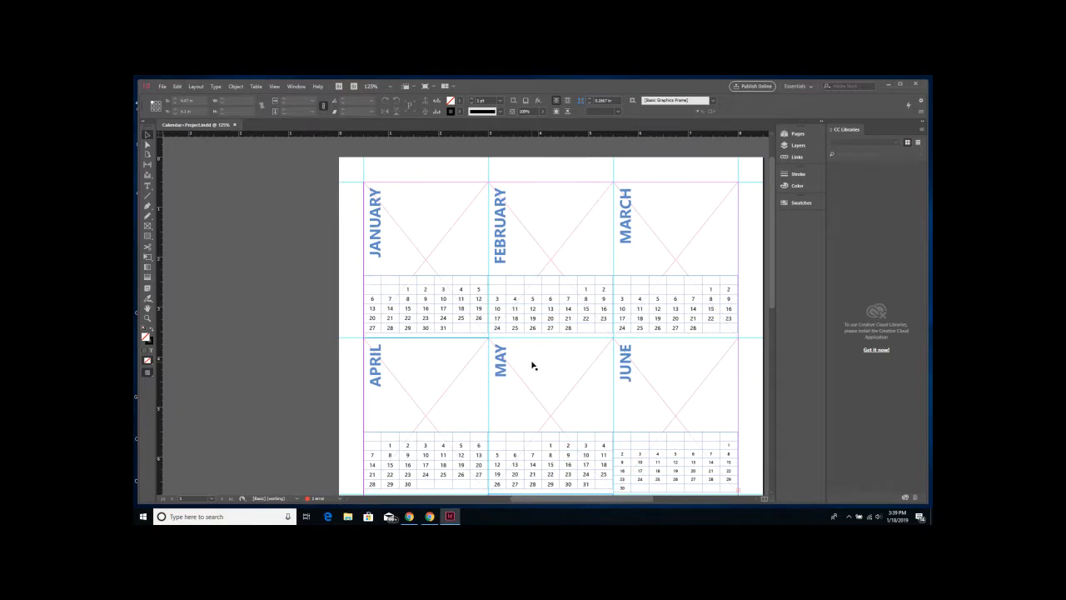
{"action": "scroll", "coordinate": [533, 365], "scroll_direction": "down", "scroll_amount": 10}
{"action": "scroll", "coordinate": [533, 365], "scroll_direction": "up", "scroll_amount": 10}
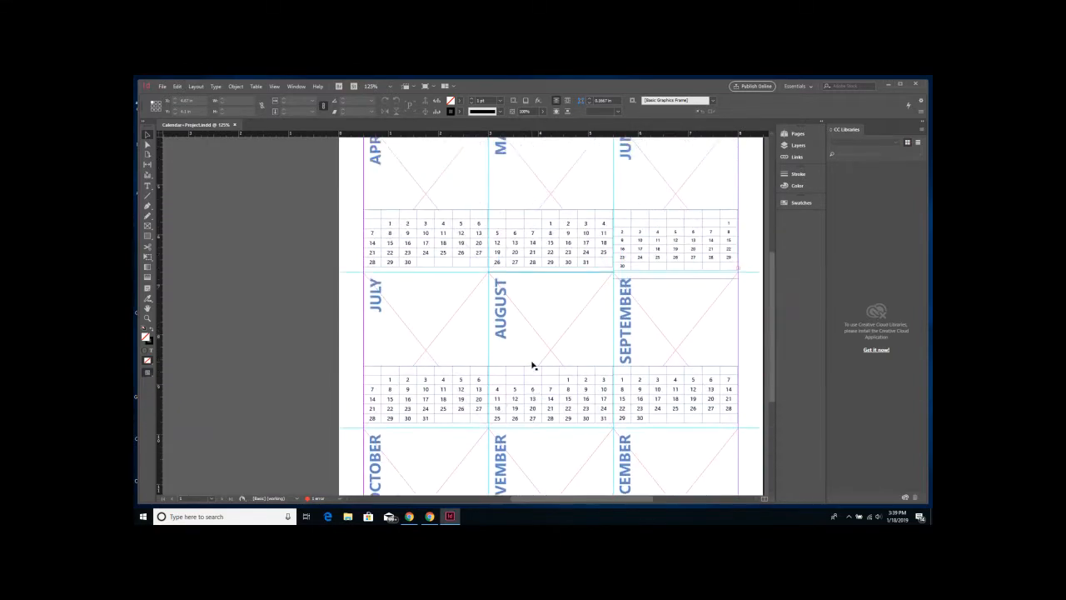
{"action": "scroll", "coordinate": [533, 365], "scroll_direction": "down", "scroll_amount": 2}
{"action": "scroll", "coordinate": [533, 365], "scroll_direction": "up", "scroll_amount": 3}
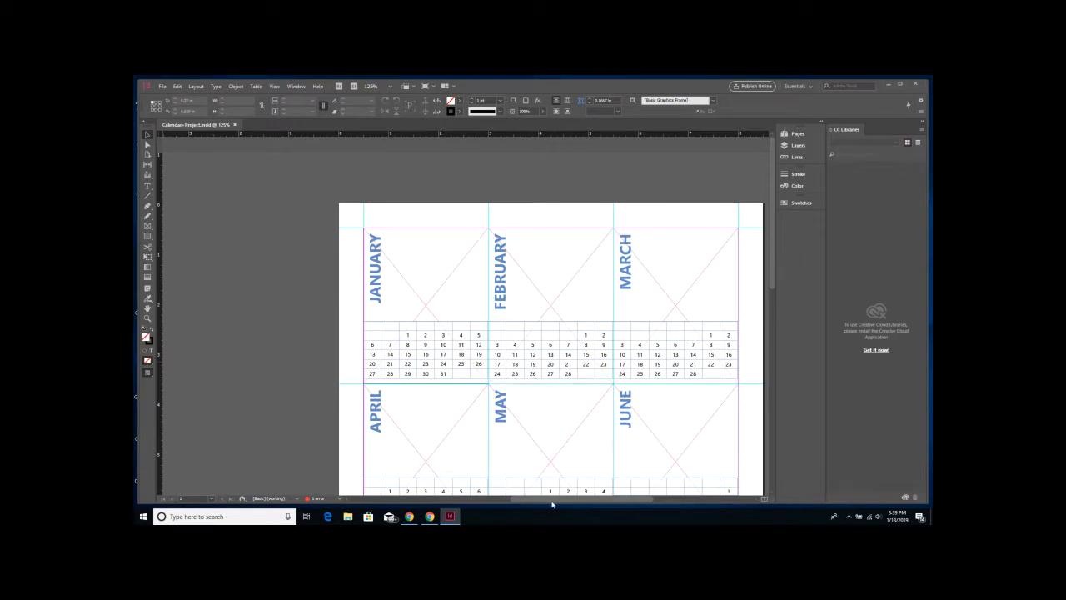
- Select the empty January image frame and zoom in on it to 200%
{"action": "left_click", "coordinate": [416, 297]}
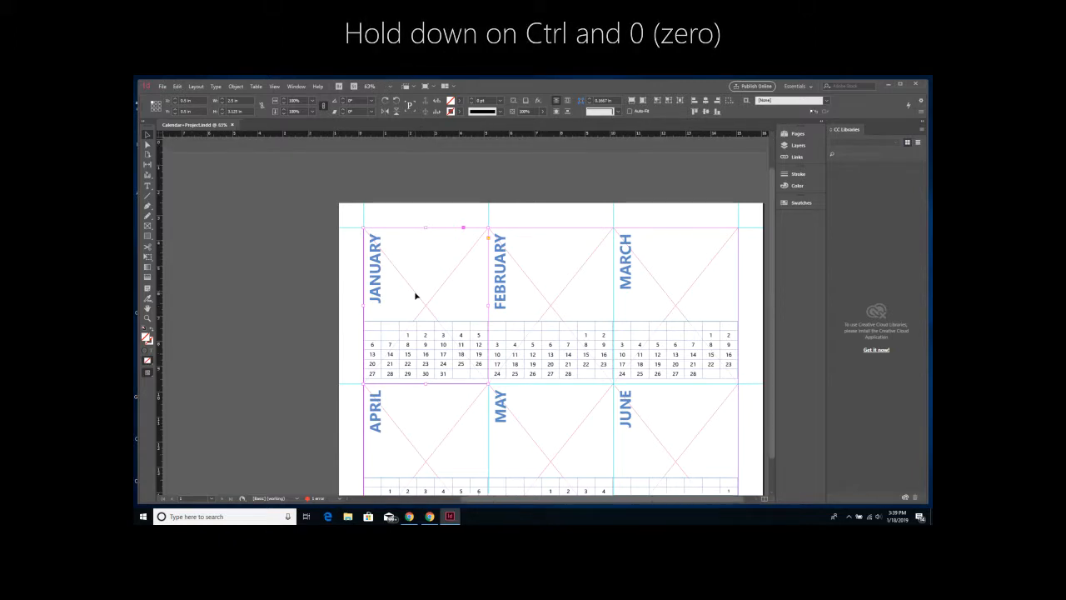
{"action": "key", "text": "ctrl+0"}
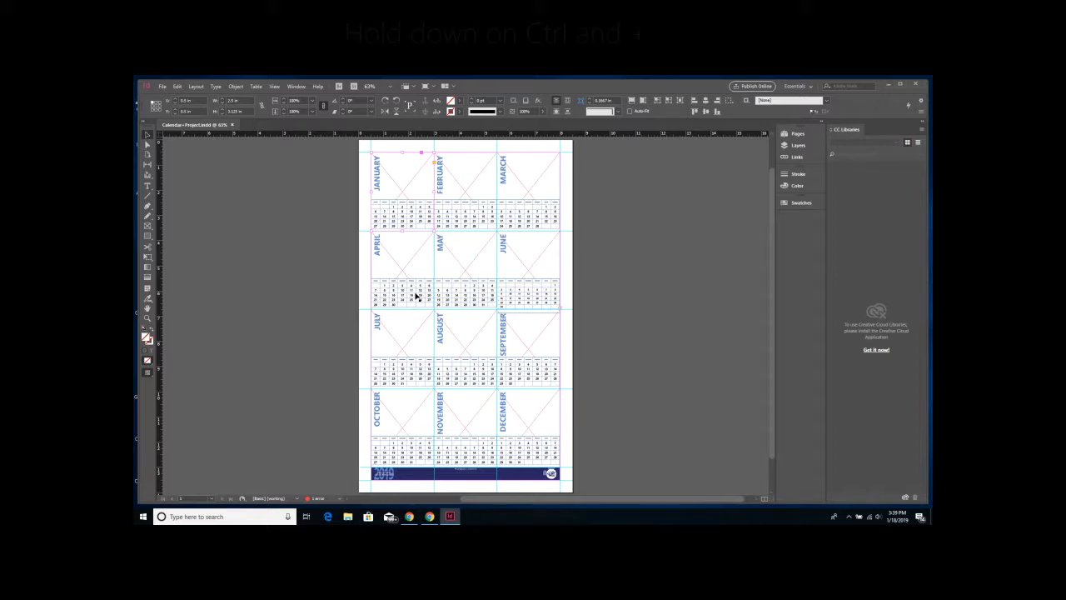
{"action": "key", "text": "ctrl+plus"}
{"action": "key", "text": "ctrl+plus"}
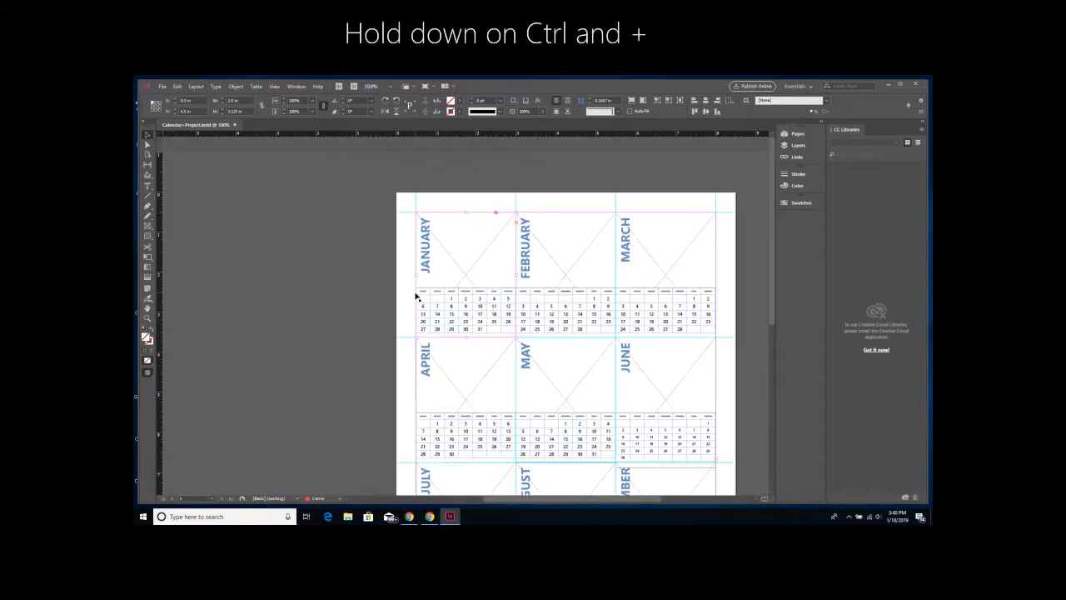
{"action": "key", "text": "ctrl+plus"}
{"action": "key", "text": "ctrl+plus"}
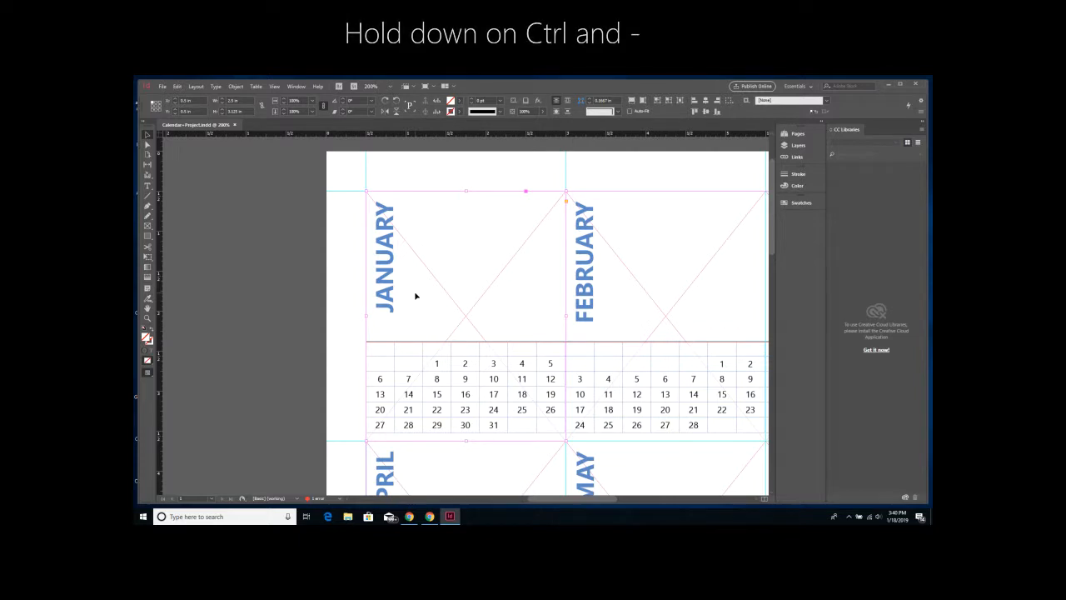
{"action": "key", "text": "ctrl+minus"}
{"action": "key", "text": "ctrl+minus"}
{"action": "key", "text": "ctrl+minus"}
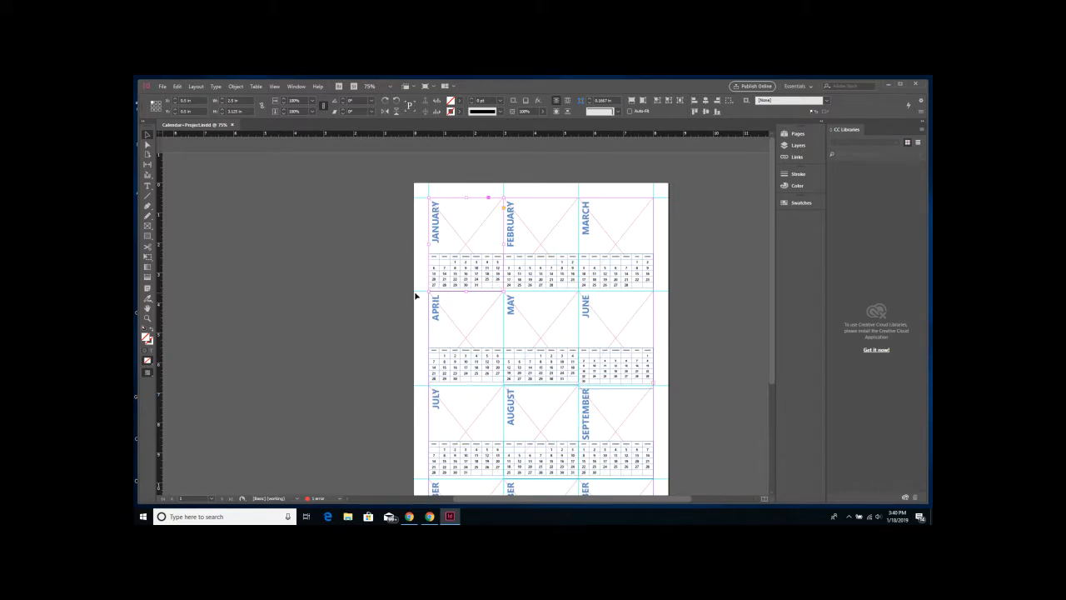
{"action": "key", "text": "ctrl+equal"}
{"action": "key", "text": "ctrl+equal"}
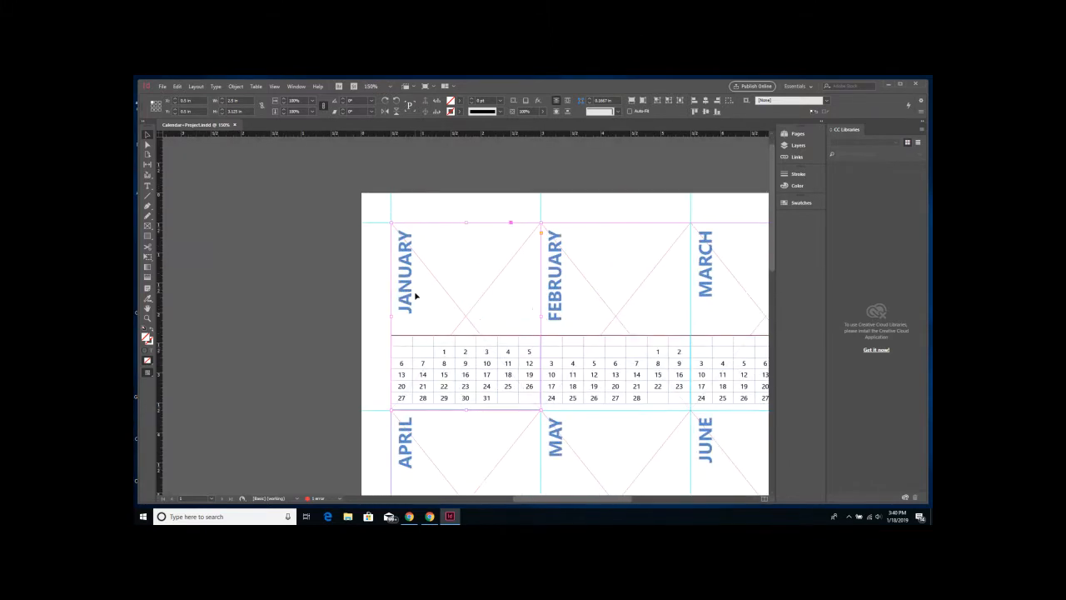
{"action": "key", "text": "ctrl+equal"}
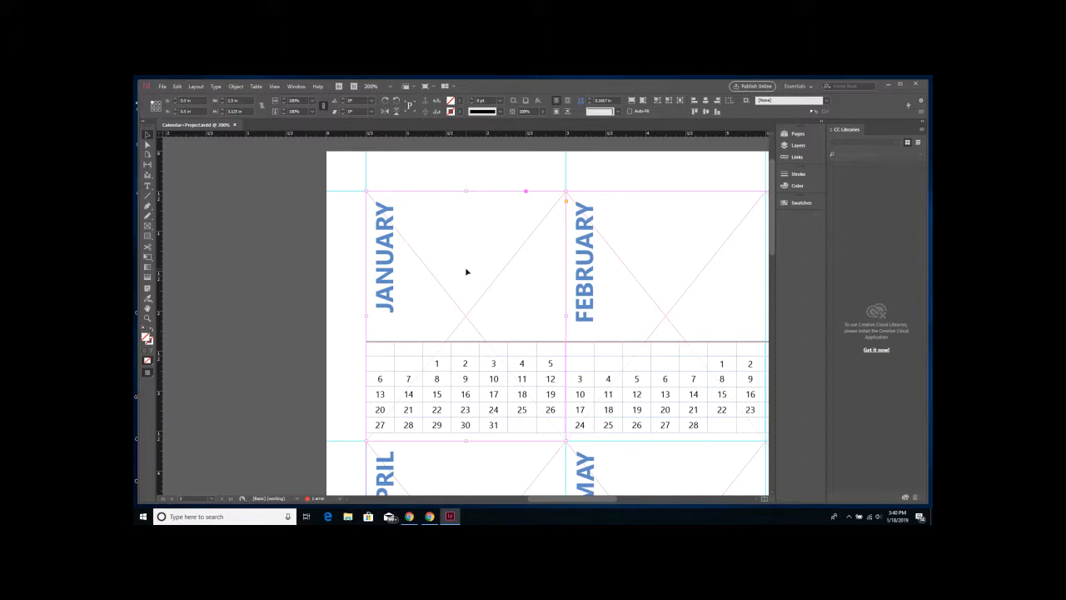
- Place 'Elements and Principles (12 of 27)' from Documents > InDesign into the January frame
{"action": "key", "text": "ctrl+d"}
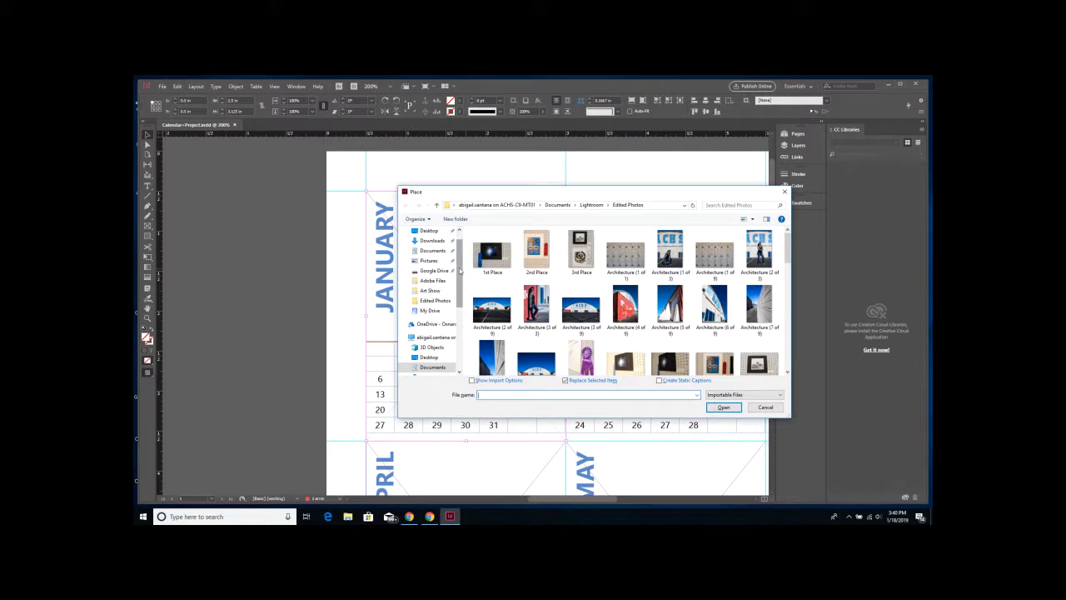
{"action": "scroll", "coordinate": [438, 266], "scroll_direction": "up", "scroll_amount": 2}
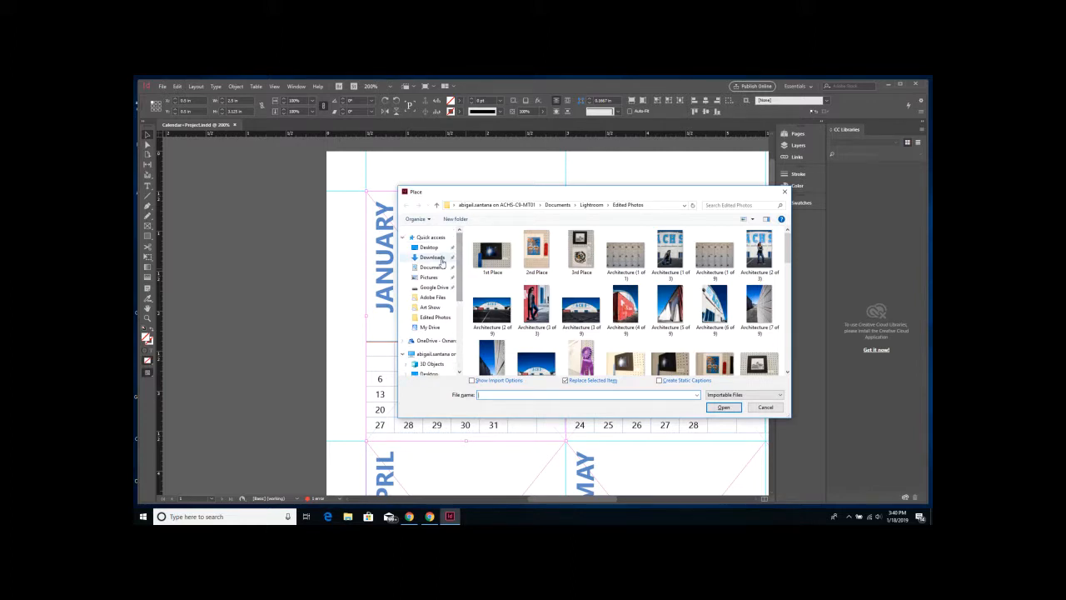
{"action": "left_click", "coordinate": [434, 266]}
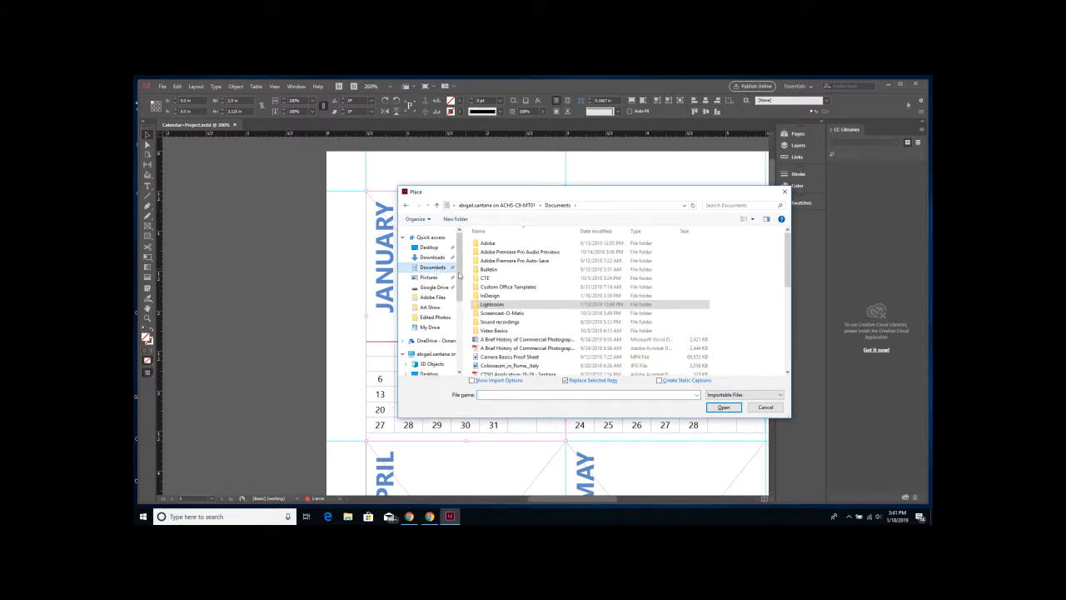
{"action": "double_click", "coordinate": [495, 295]}
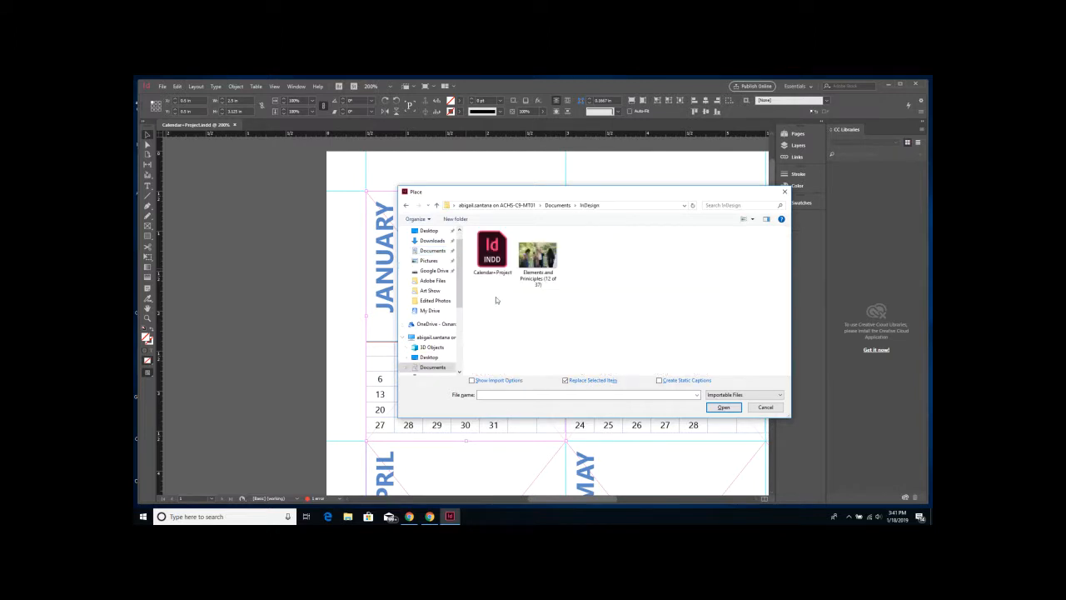
{"action": "left_click", "coordinate": [547, 260]}
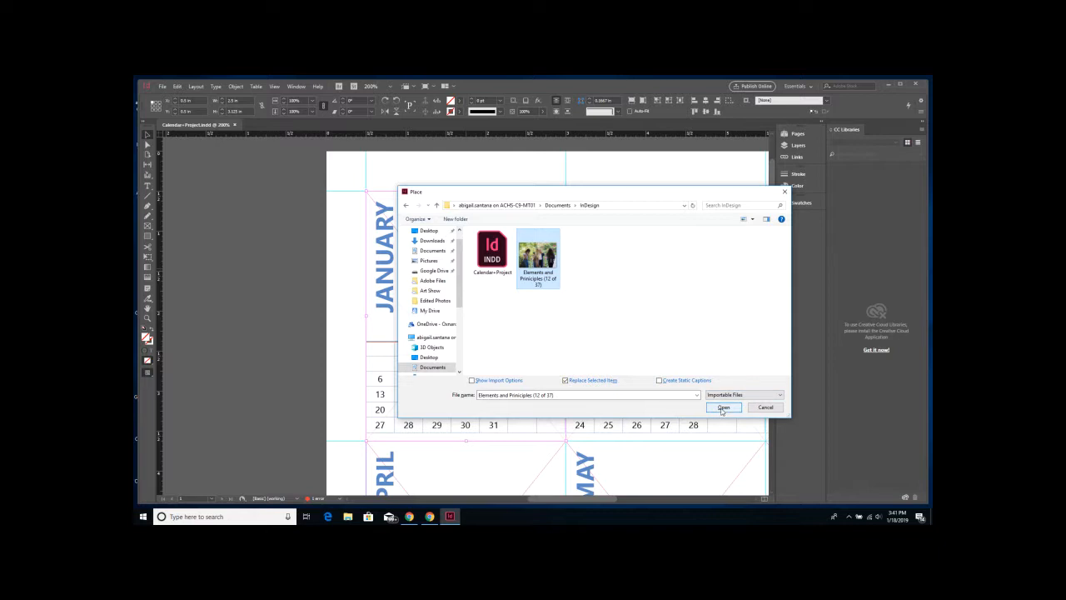
{"action": "left_click", "coordinate": [723, 407]}
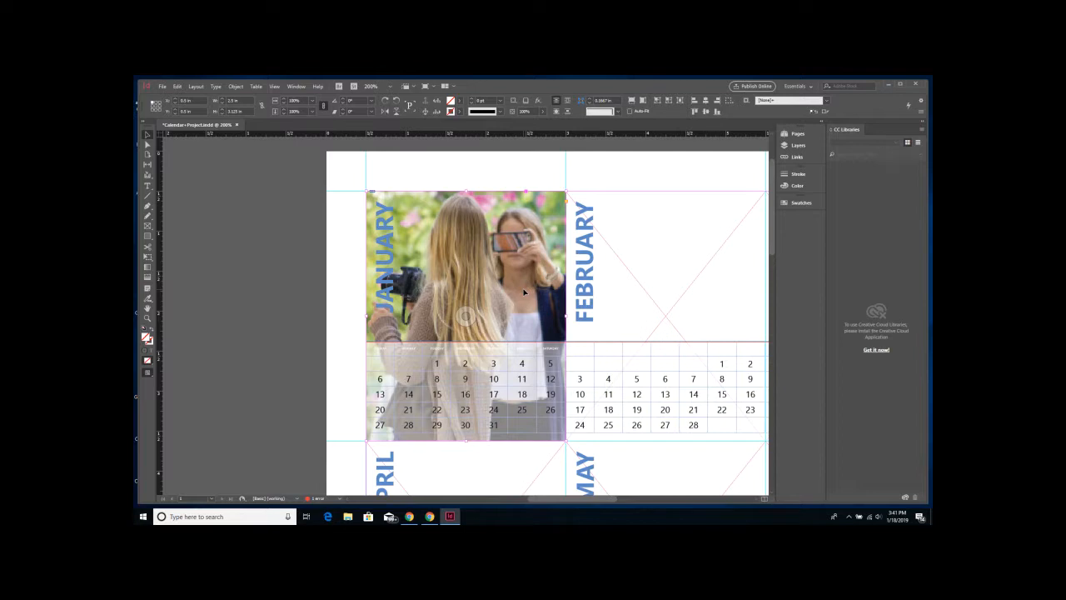
- Apply Fitting > Fill Frame Proportionally to the girls-with-cameras photo
{"action": "right_click", "coordinate": [493, 248]}
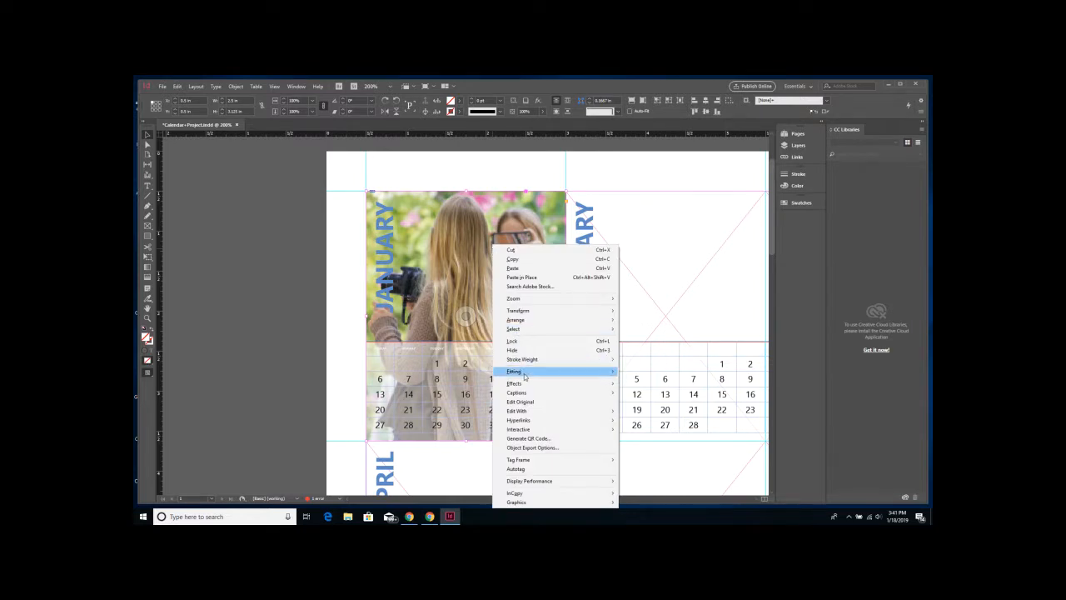
{"action": "mouse_move", "coordinate": [524, 376]}
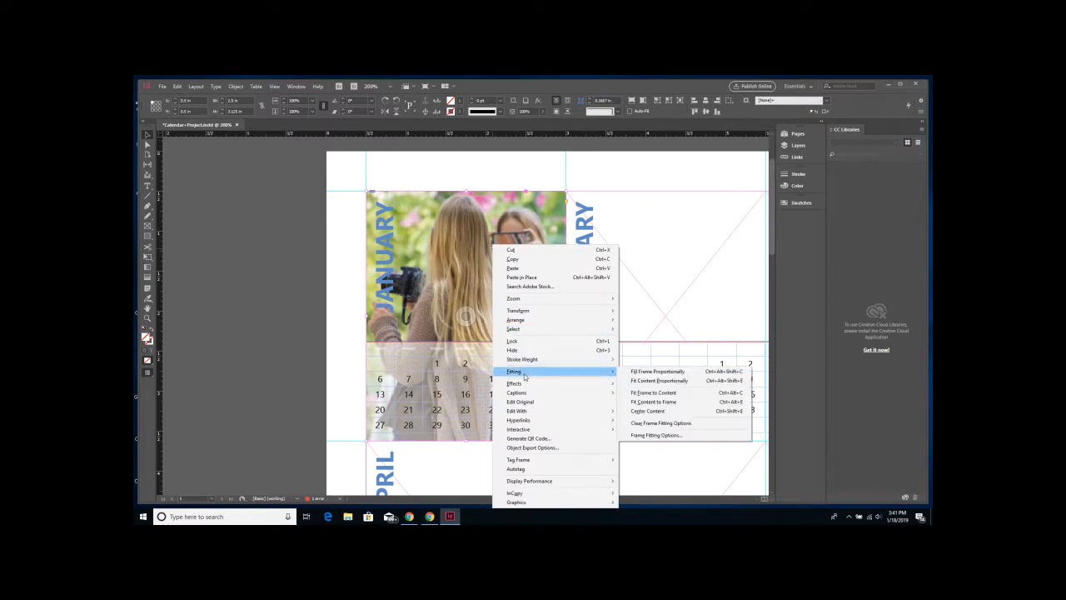
{"action": "left_click", "coordinate": [656, 371]}
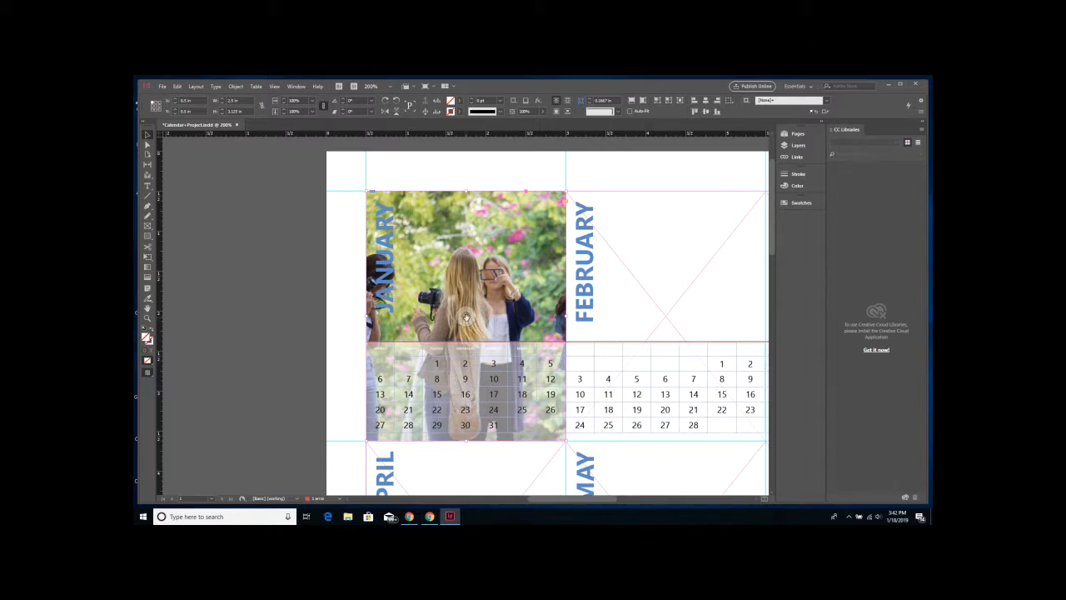
- Shift the photo right inside the January frame so the left girl shows
{"action": "left_click_drag", "start_coordinate": [466, 316], "coordinate": [507, 320]}
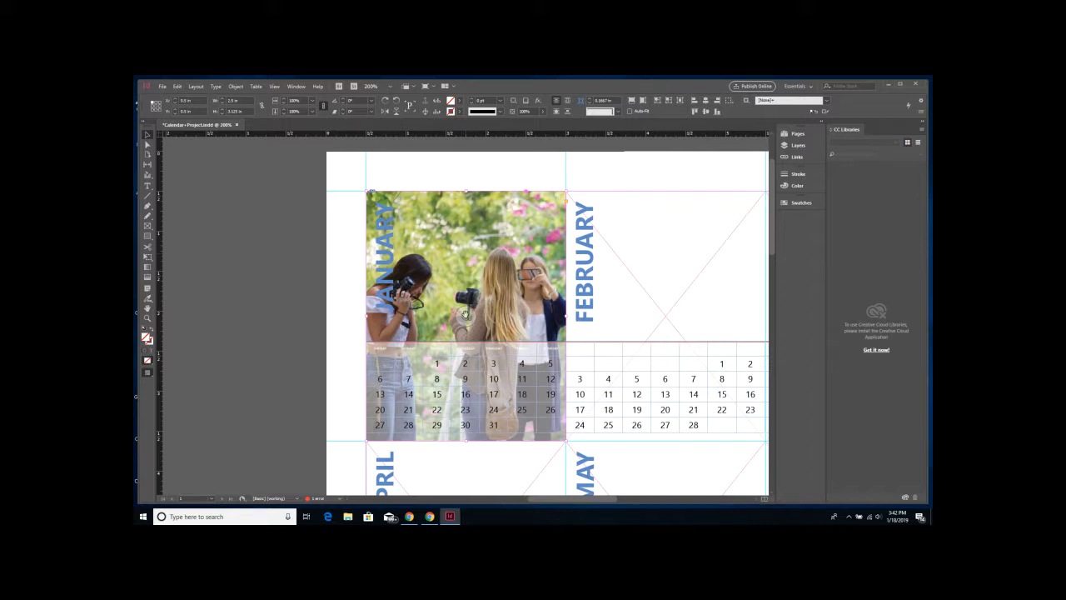
{"action": "left_click_drag", "start_coordinate": [466, 315], "coordinate": [465, 318]}
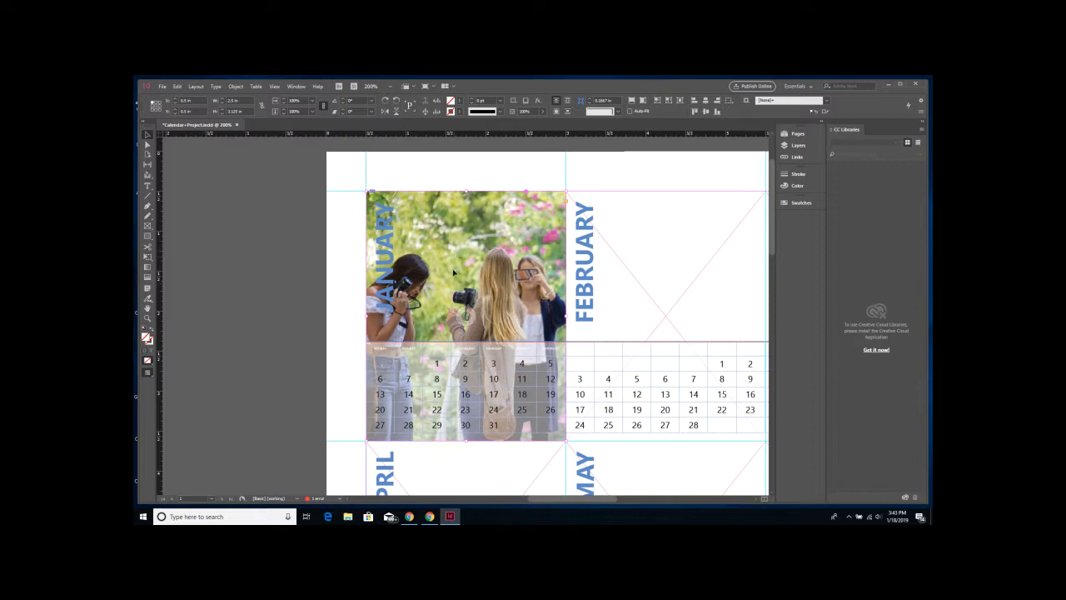
- Shrink the photo from its lower-left corner and slide it left into the January area
{"action": "left_click", "coordinate": [517, 261]}
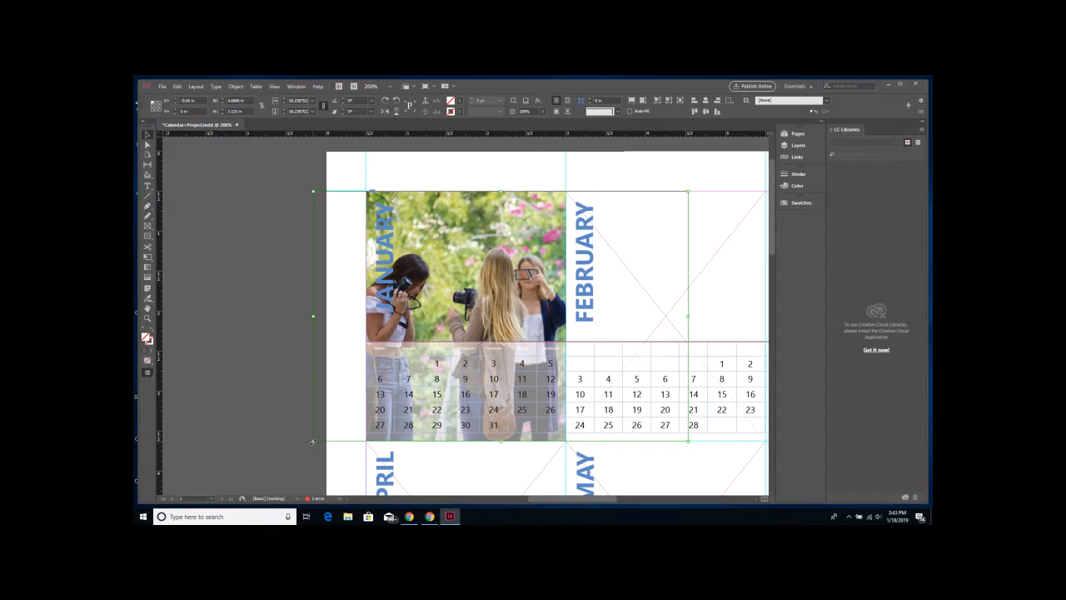
{"action": "left_click_drag", "start_coordinate": [312, 441], "coordinate": [462, 283]}
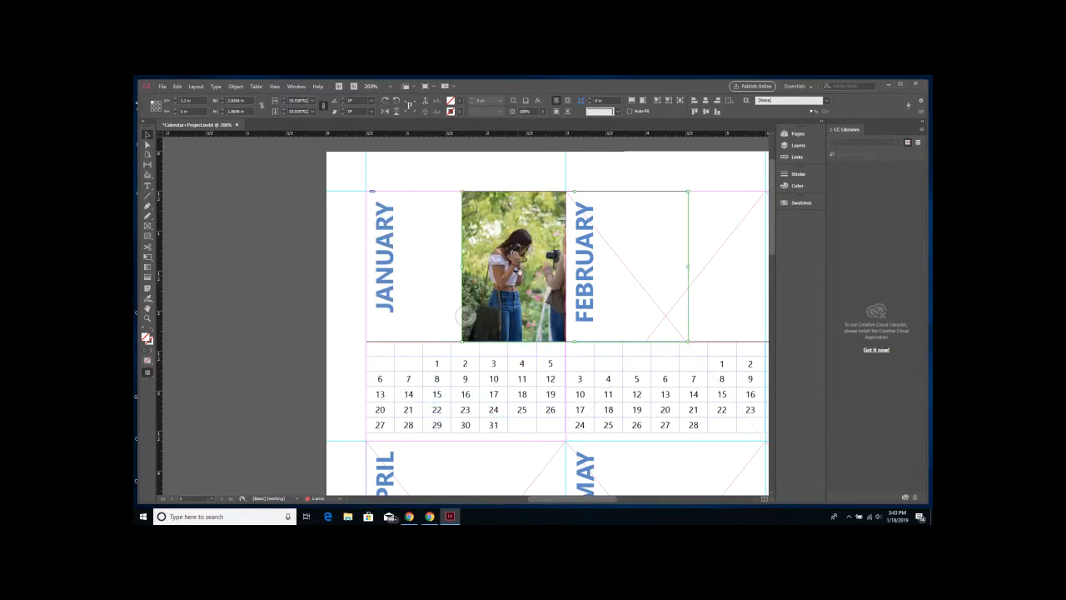
{"action": "left_click_drag", "start_coordinate": [467, 317], "coordinate": [360, 322]}
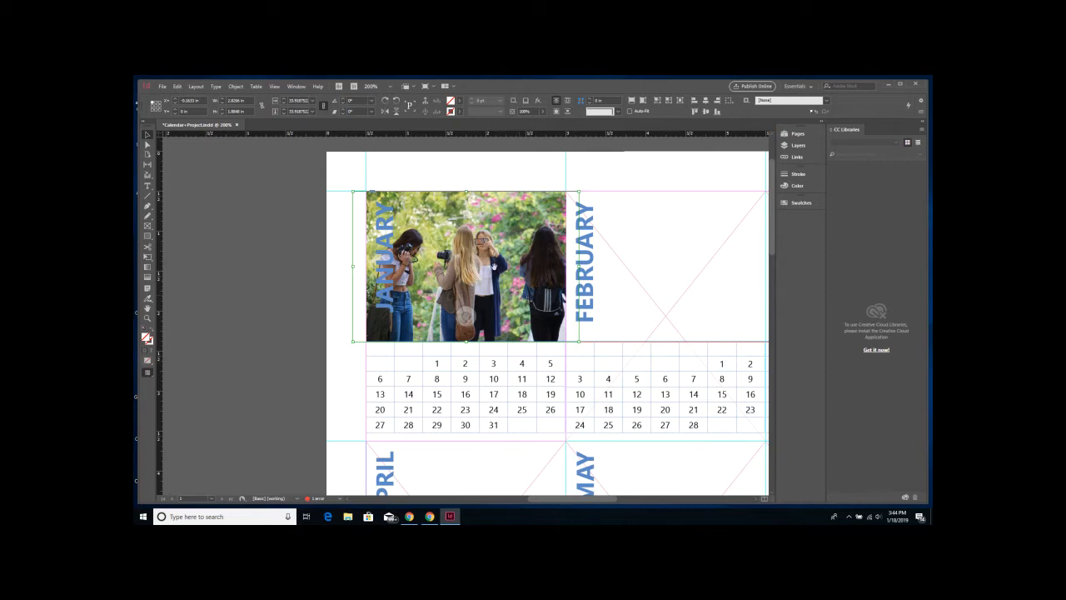
- Stretch the photo frame down and right over the January dates, then shift the image left
{"action": "left_click_drag", "start_coordinate": [468, 311], "coordinate": [465, 312]}
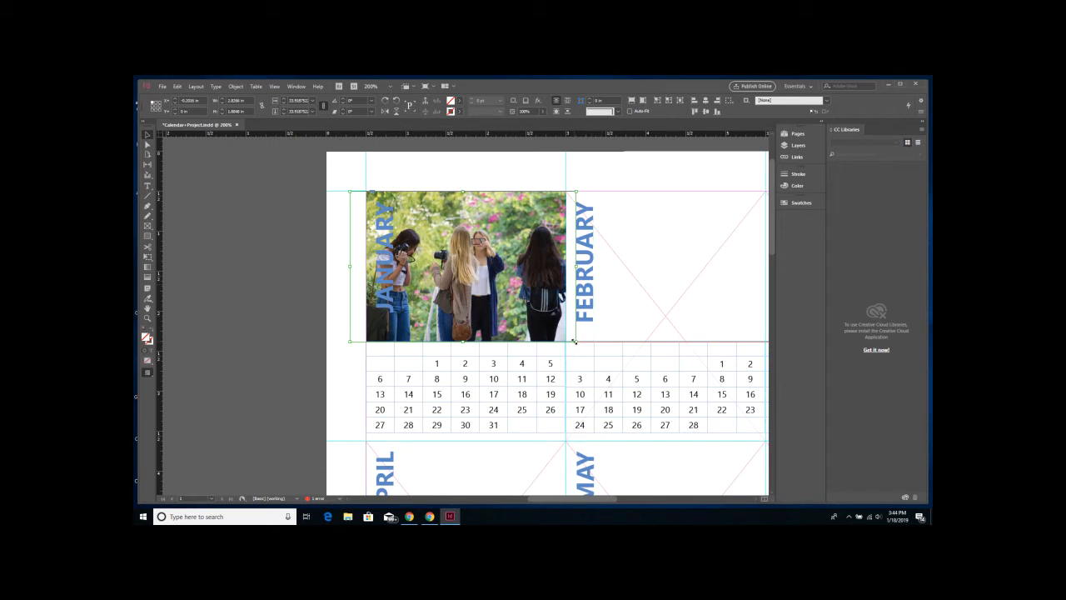
{"action": "left_click_drag", "start_coordinate": [575, 342], "coordinate": [573, 452]}
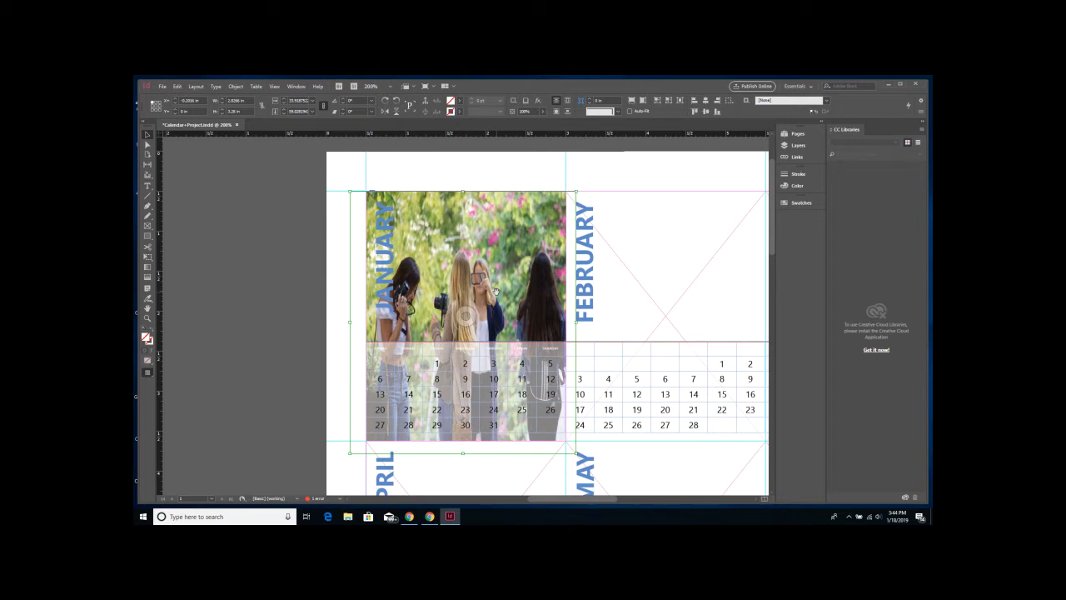
{"action": "key", "text": "ctrl+z"}
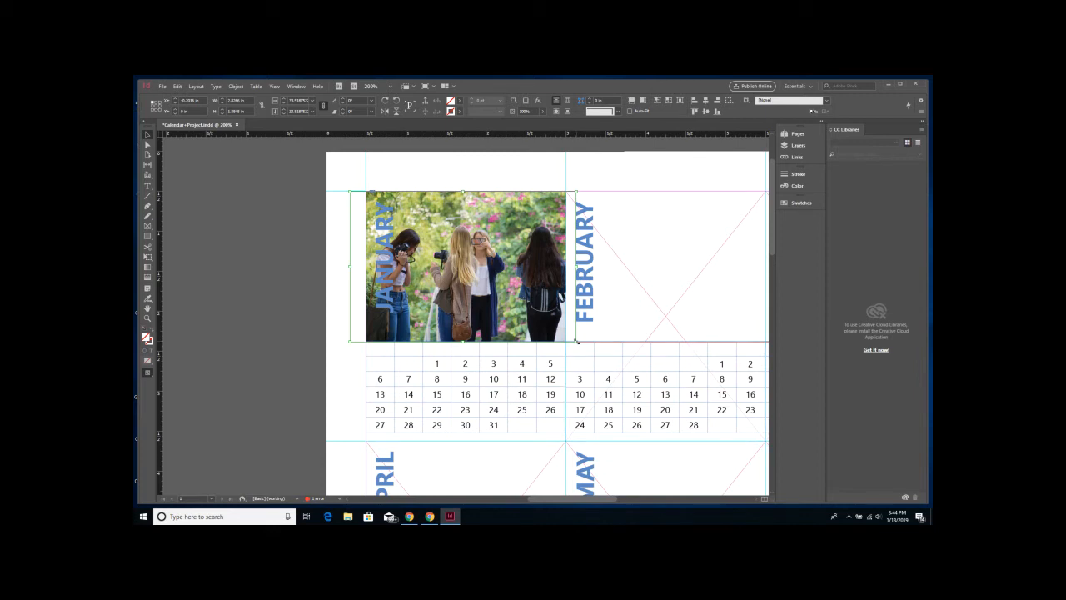
{"action": "left_click_drag", "start_coordinate": [576, 340], "coordinate": [650, 433]}
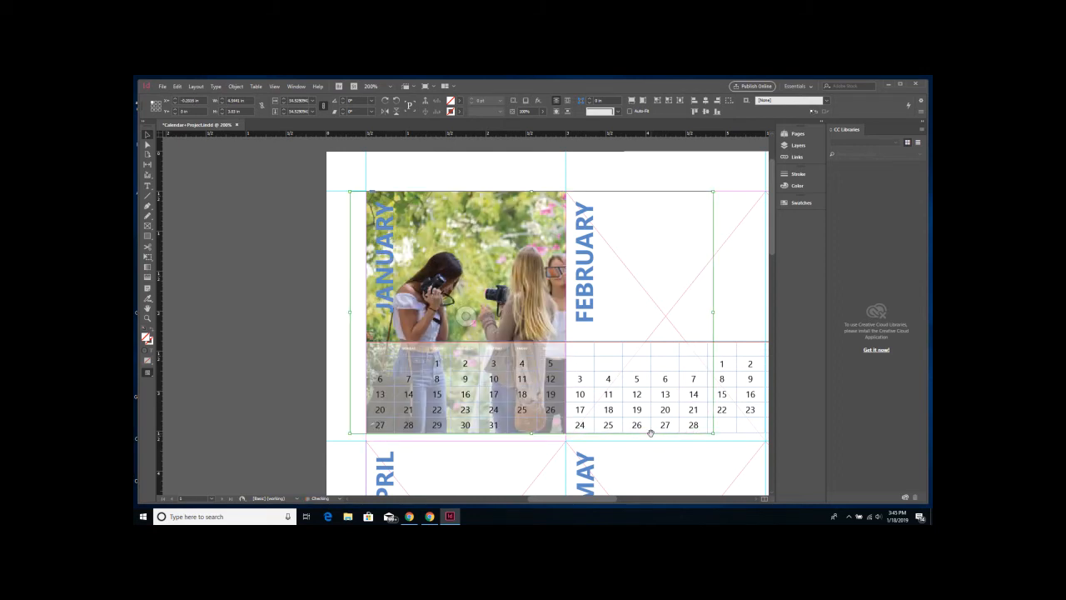
{"action": "left_click_drag", "start_coordinate": [465, 312], "coordinate": [426, 289]}
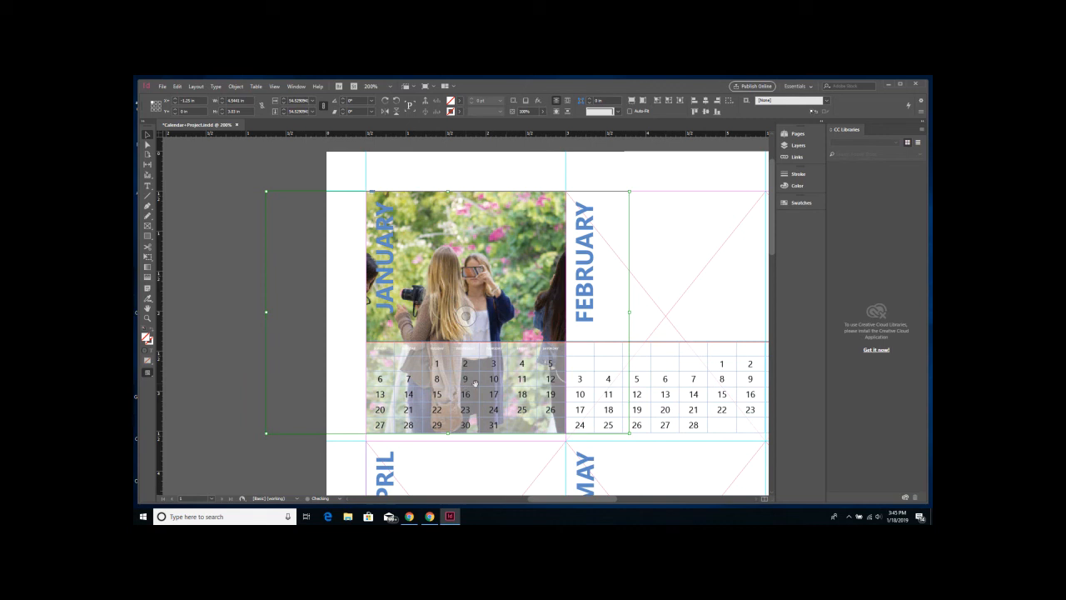